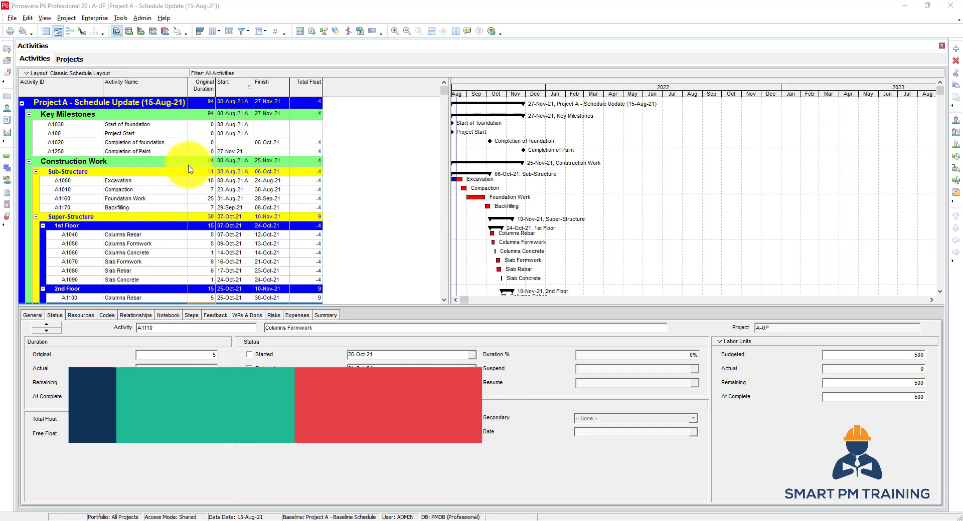
Select the project Total Float value and the Project Start row, and briefly open the Columns dialog.
click(317, 106)
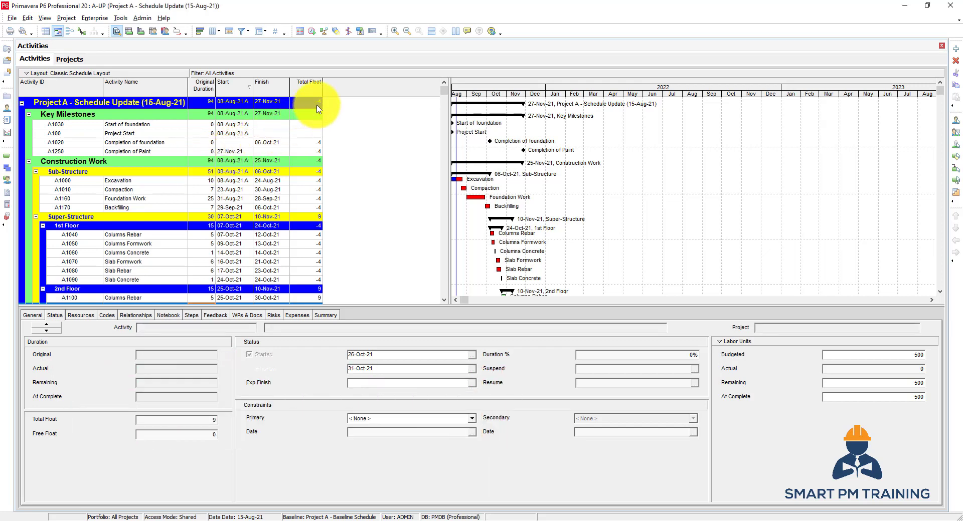
click(316, 105)
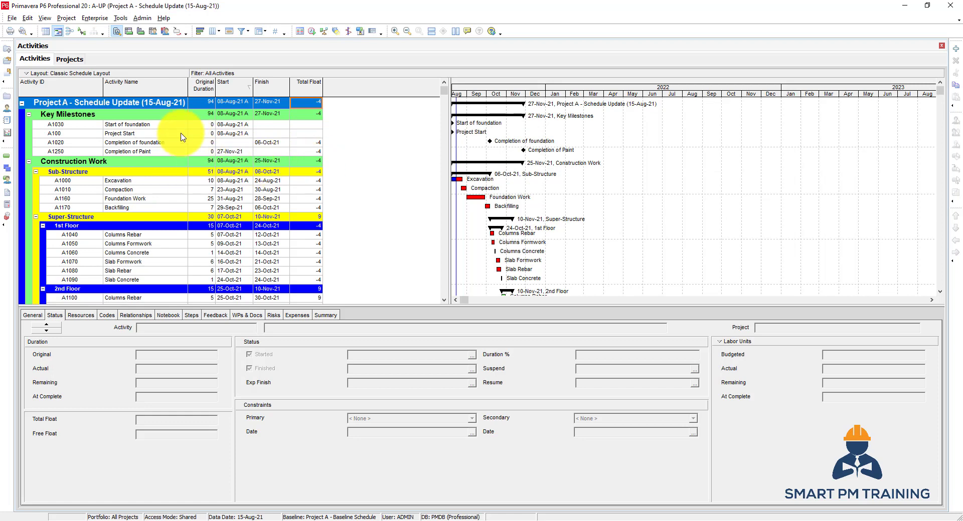
click(154, 133)
right_click(155, 134)
click(194, 285)
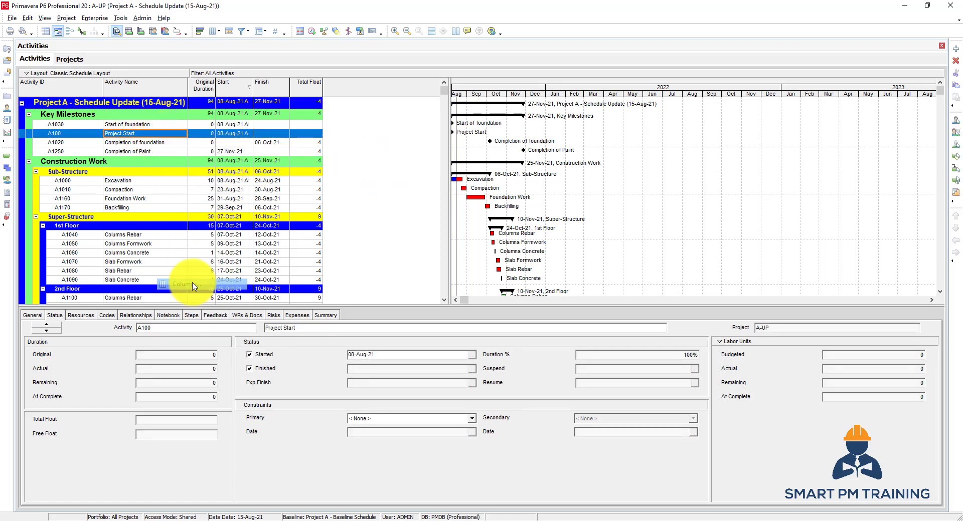
click(588, 211)
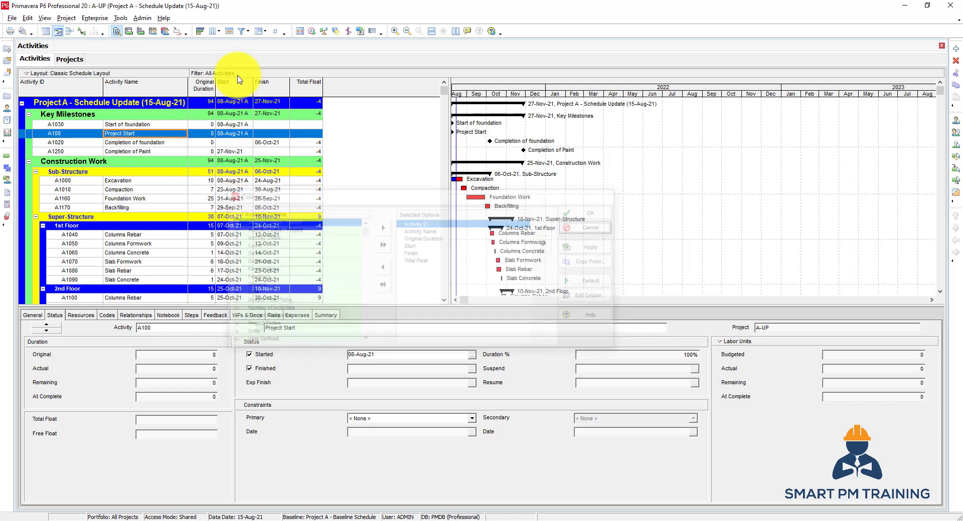
Look at the Assign Baselines settings and close them without changes.
click(65, 19)
click(85, 29)
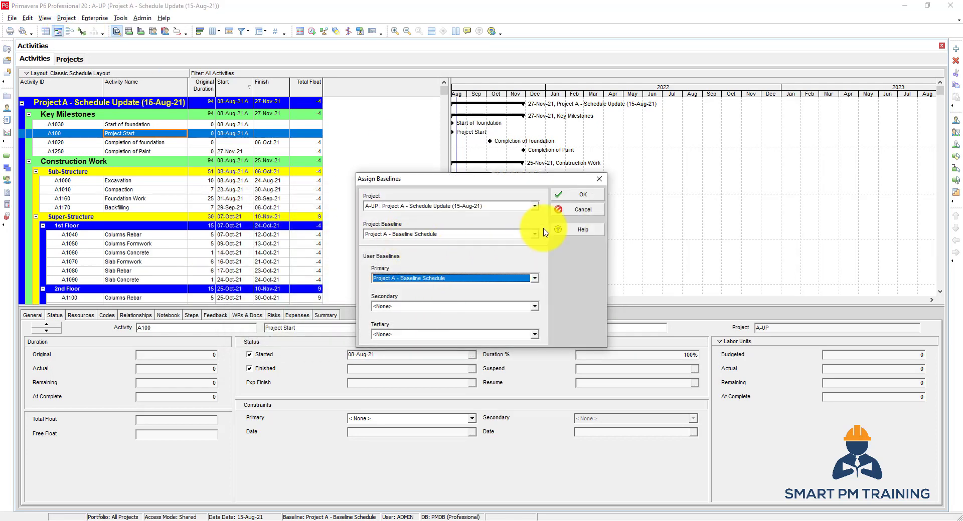
click(582, 210)
Insert BL Project Start then BL Project Finish columns after Finish from the Dates group.
right_click(201, 174)
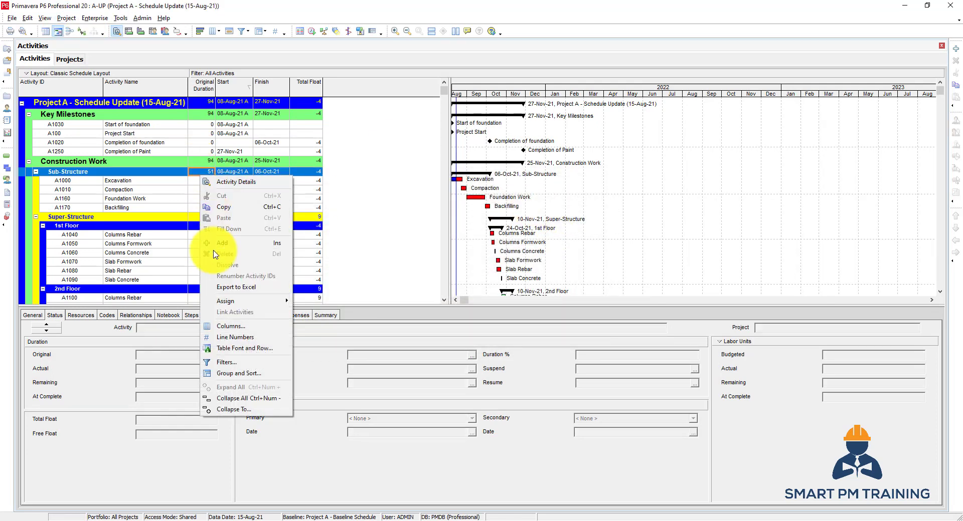
click(230, 327)
click(414, 253)
click(259, 253)
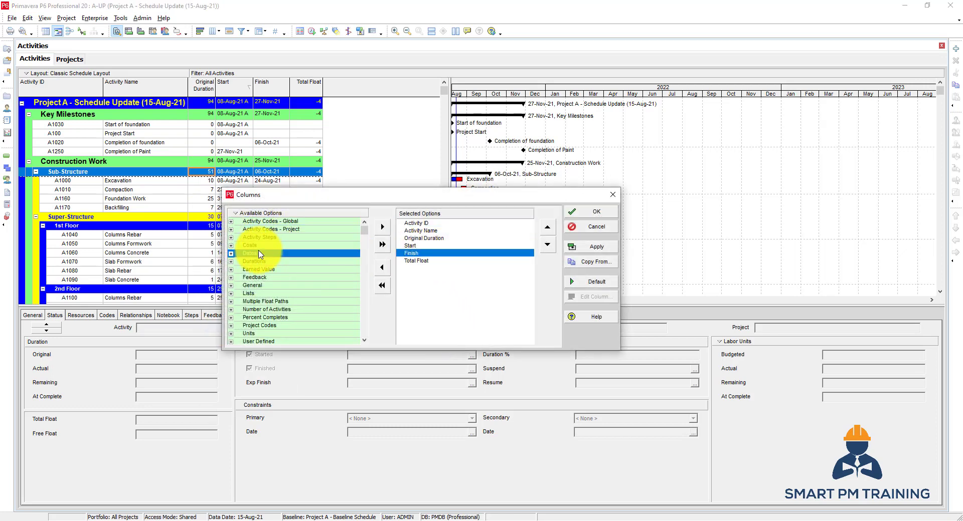
double_click(259, 254)
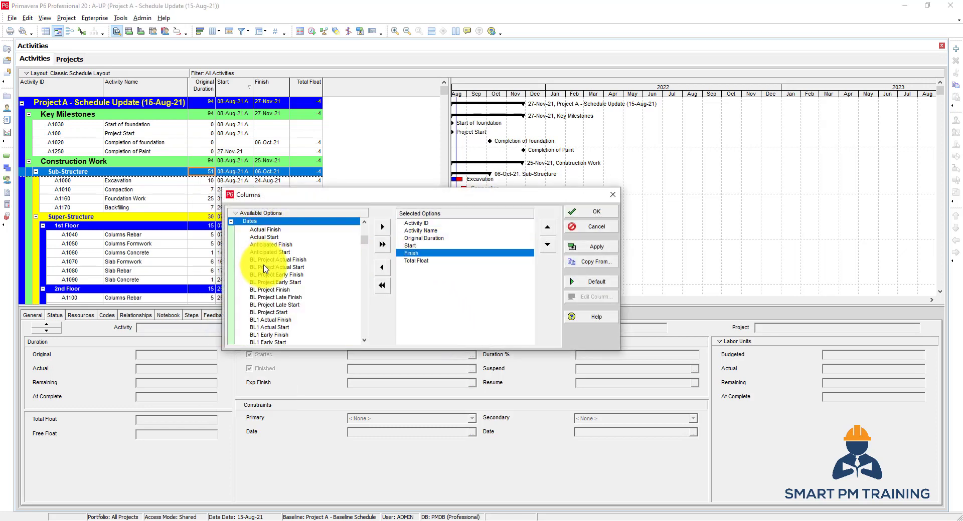
double_click(295, 290)
double_click(295, 304)
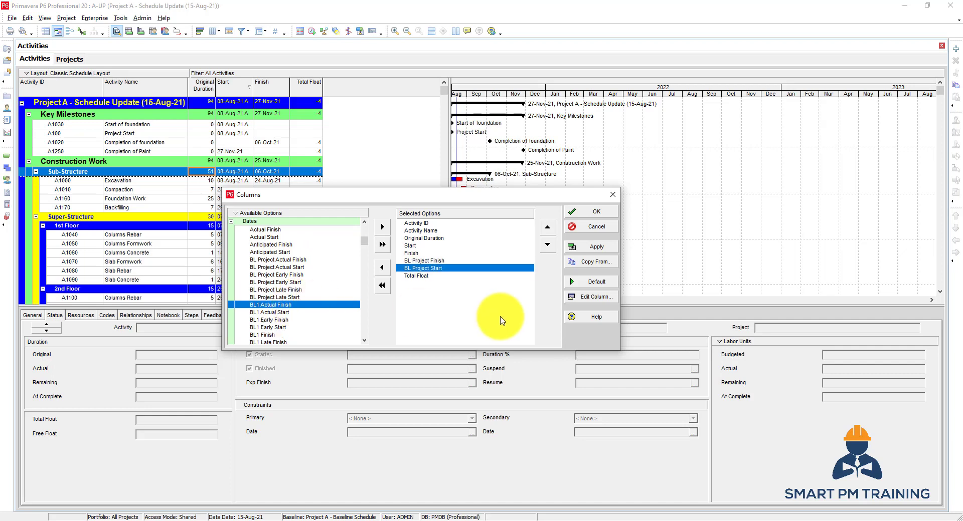
click(450, 262)
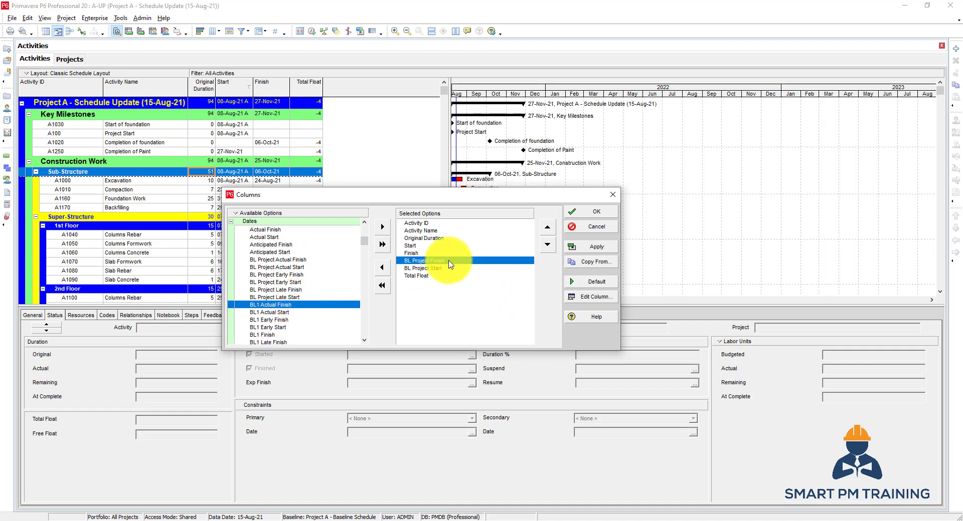
click(548, 246)
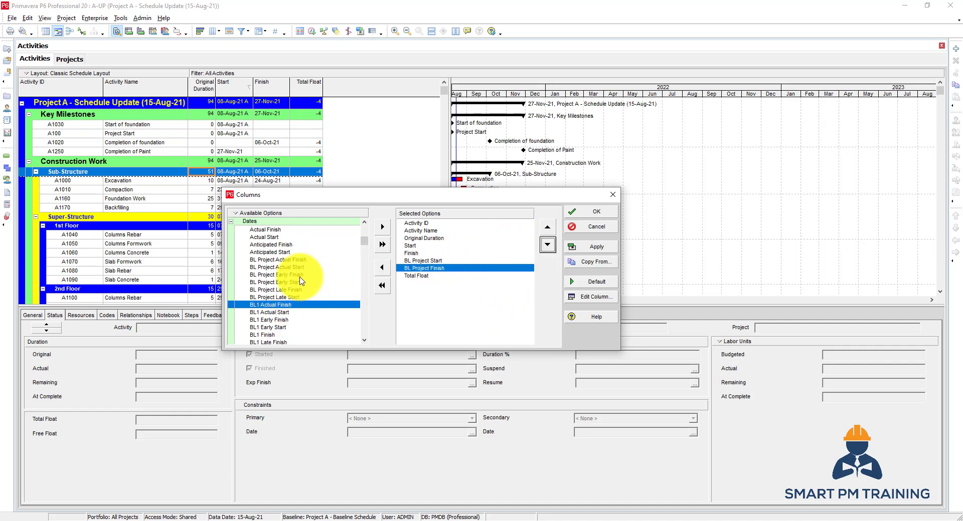
scroll(255, 281, down, 3)
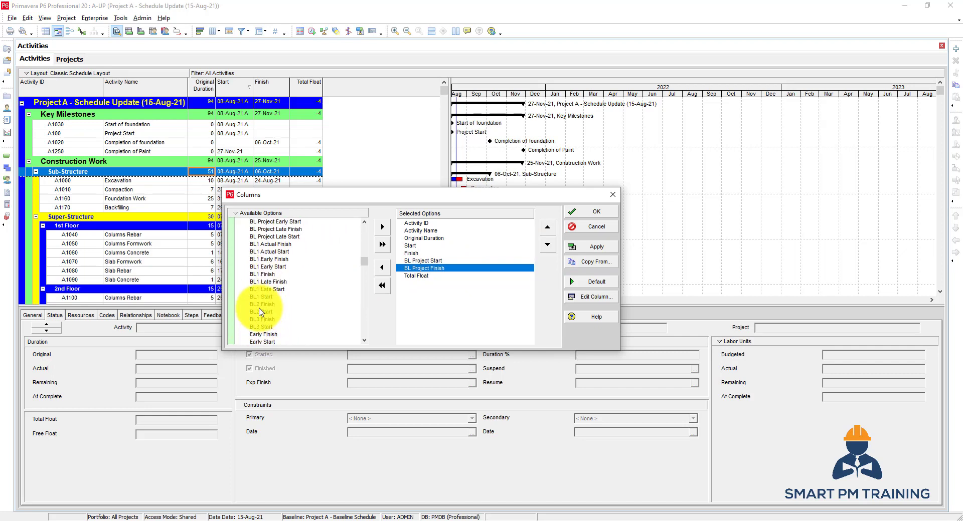
scroll(258, 310, up, 1)
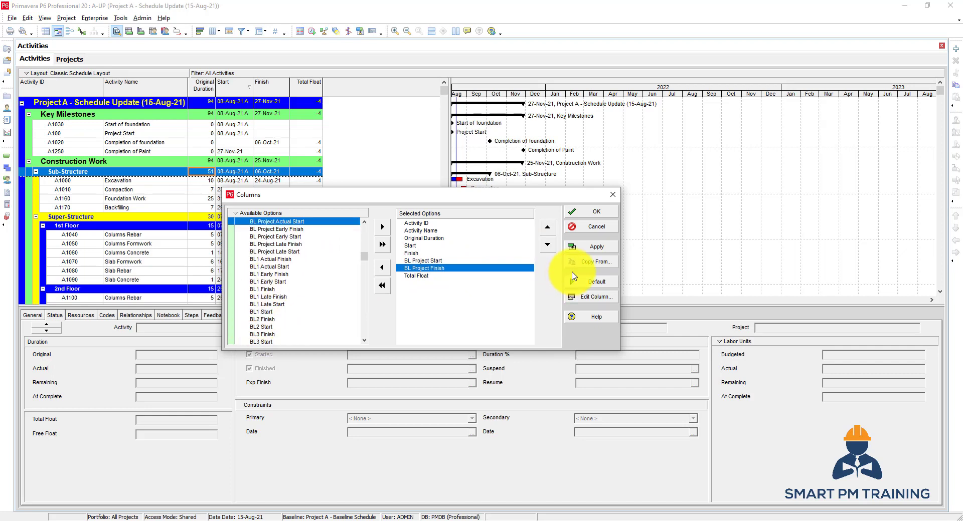
click(583, 215)
Verify Project A - Baseline Schedule is set as both project and primary baseline, and confirm.
click(66, 18)
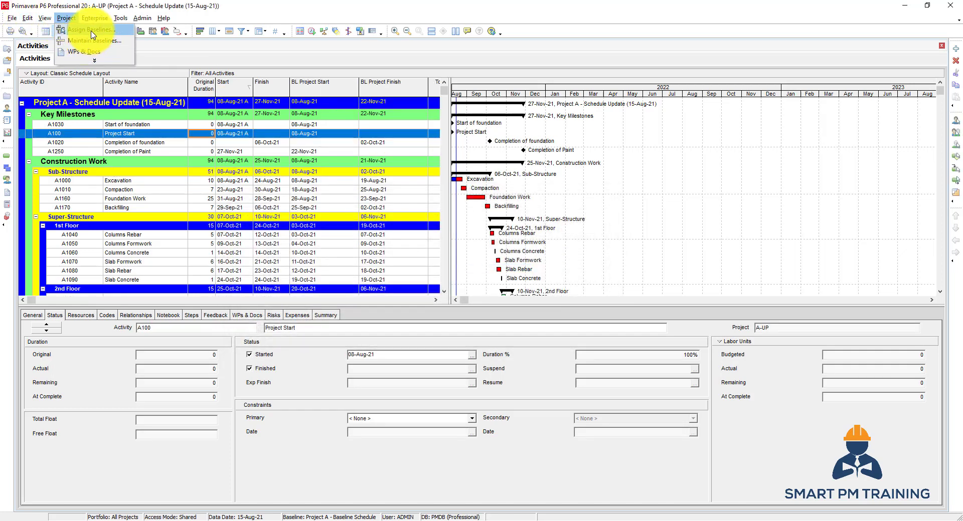
click(91, 30)
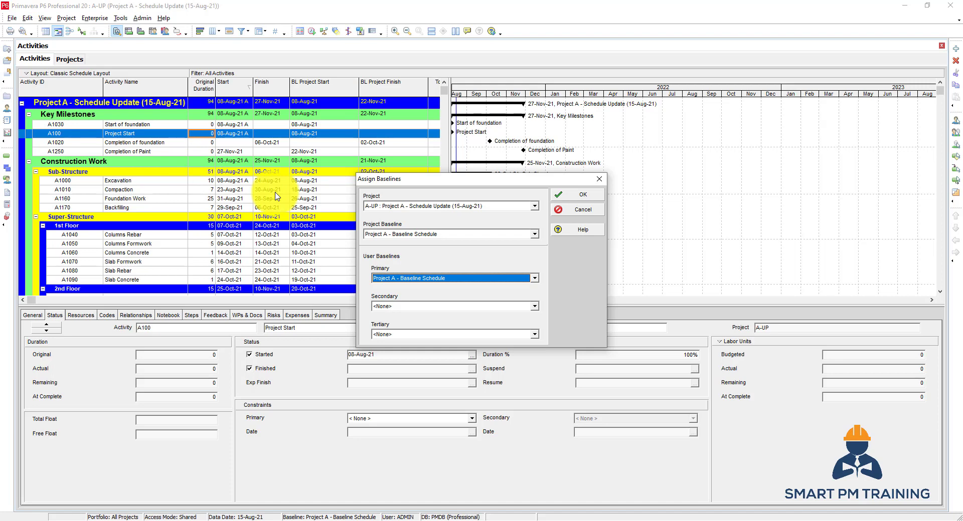
click(574, 200)
Add BL Project Total Float, Activity % Complete and Schedule % Complete to the selected columns.
right_click(233, 143)
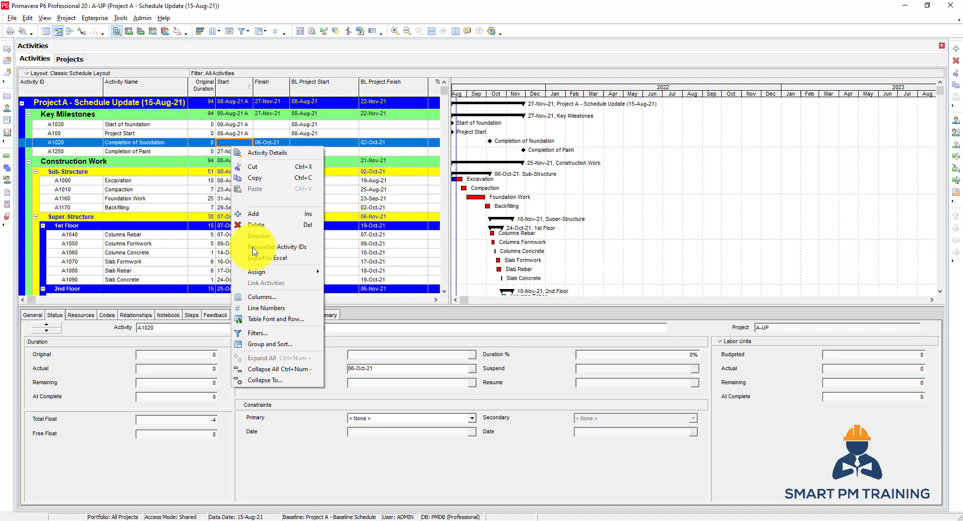
click(270, 298)
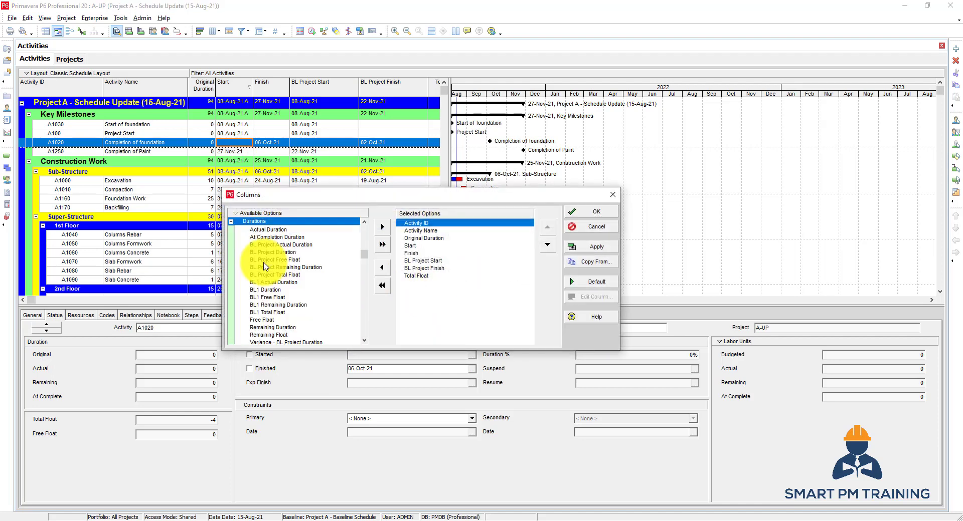
click(299, 253)
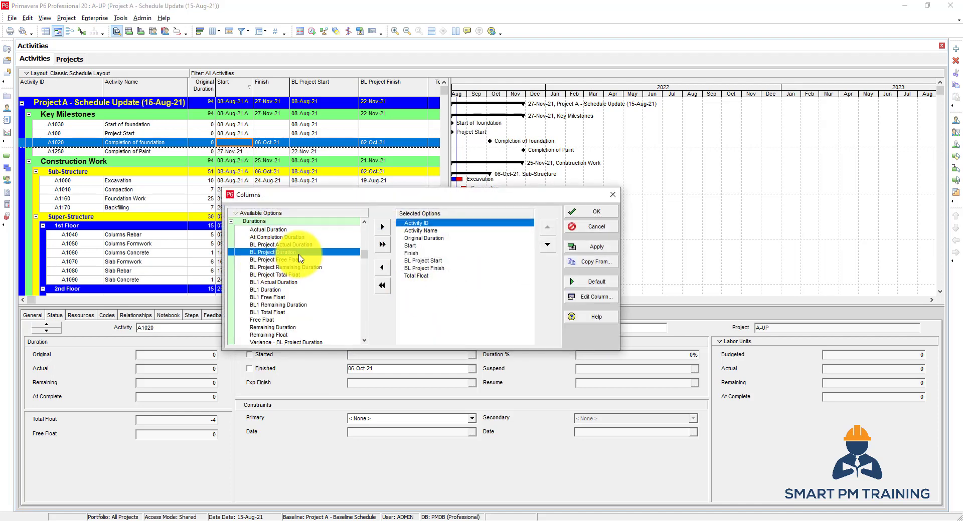
double_click(297, 275)
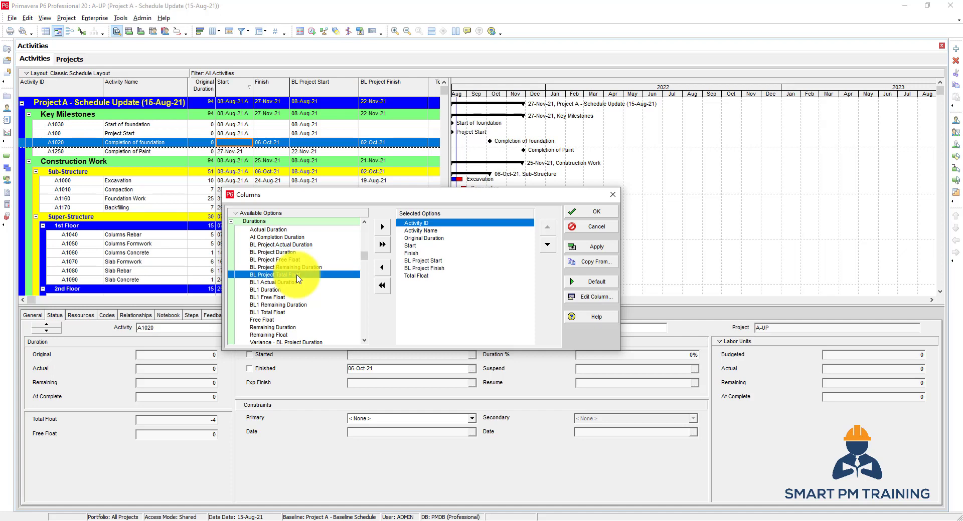
double_click(299, 278)
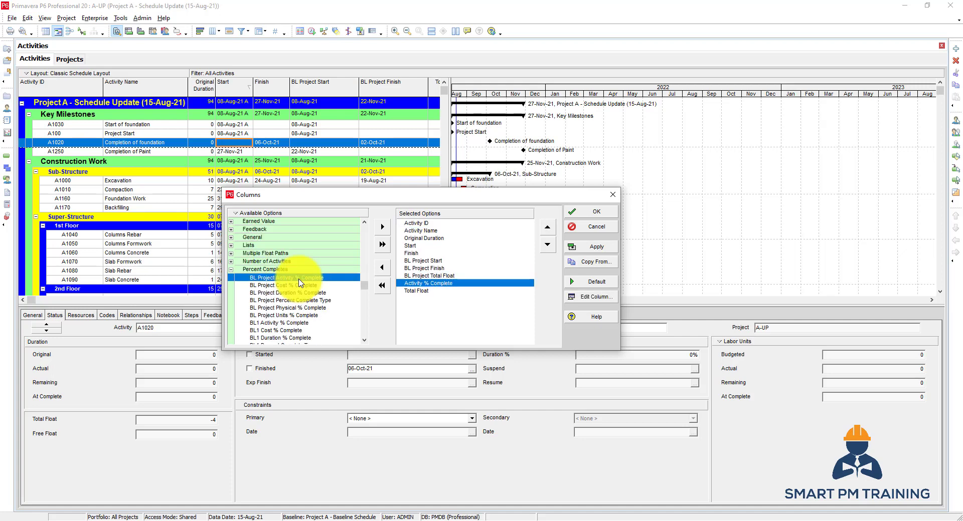
scroll(300, 283, down, 4)
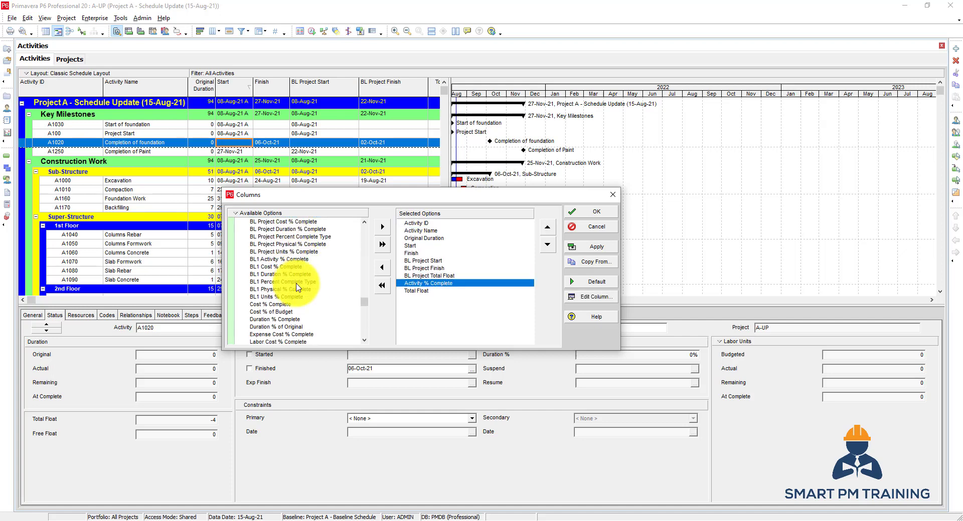
scroll(284, 326, down, 3)
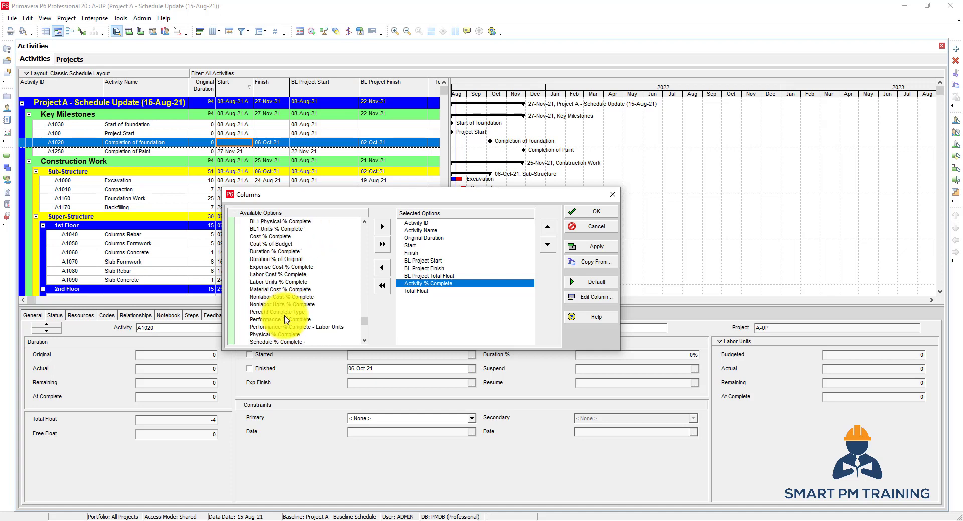
click(282, 335)
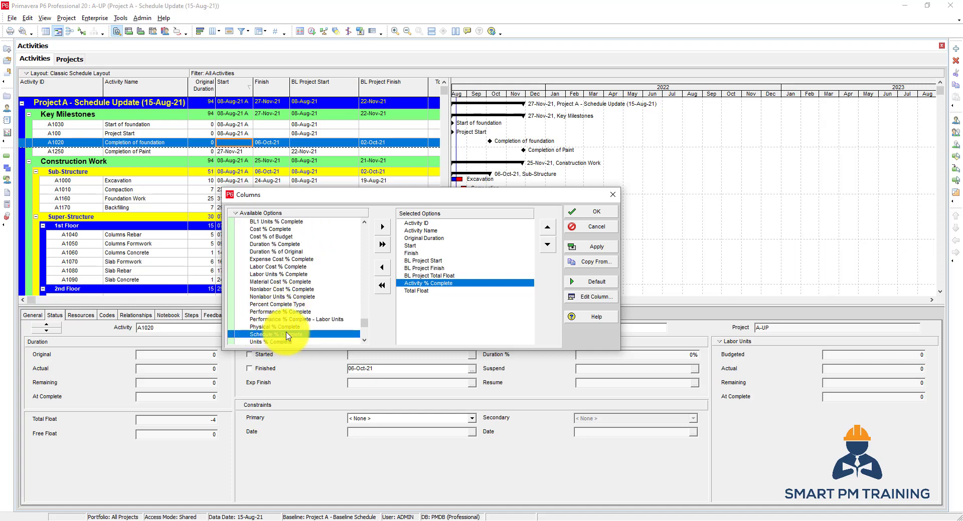
double_click(288, 335)
click(436, 300)
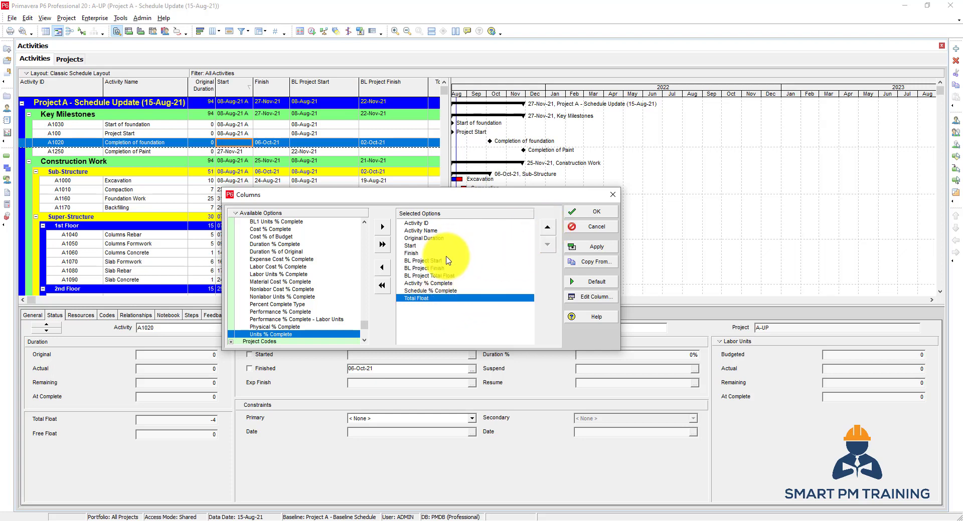
Move Total Float up two places so it sits directly below BL Project Total Float.
click(441, 291)
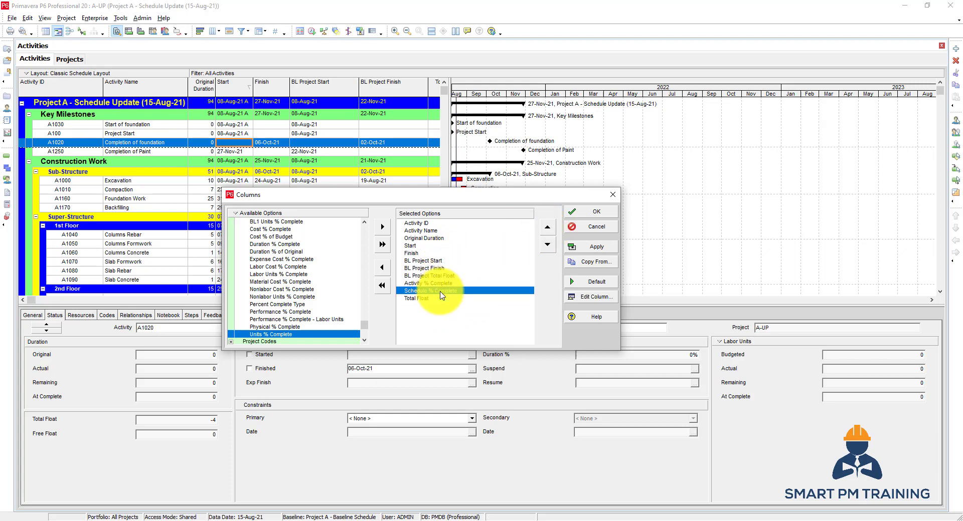
click(424, 284)
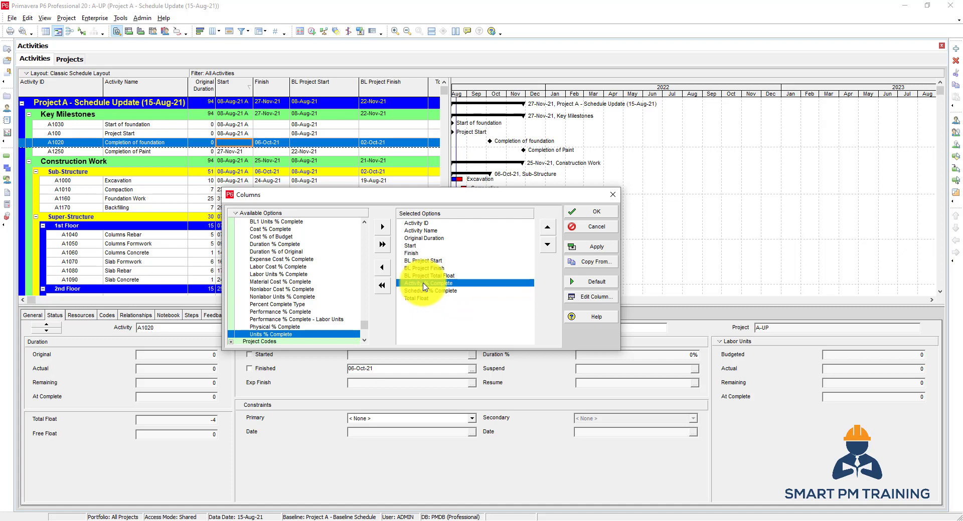
click(440, 292)
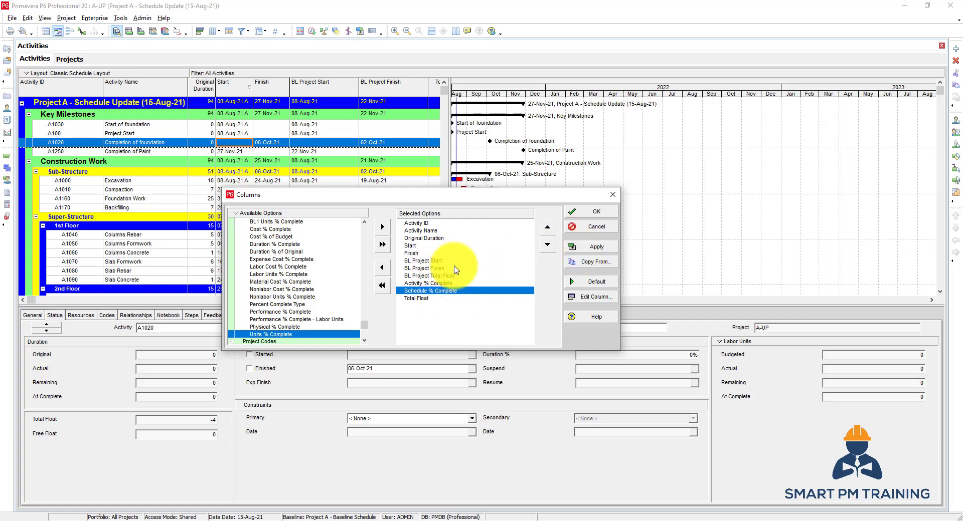
click(444, 276)
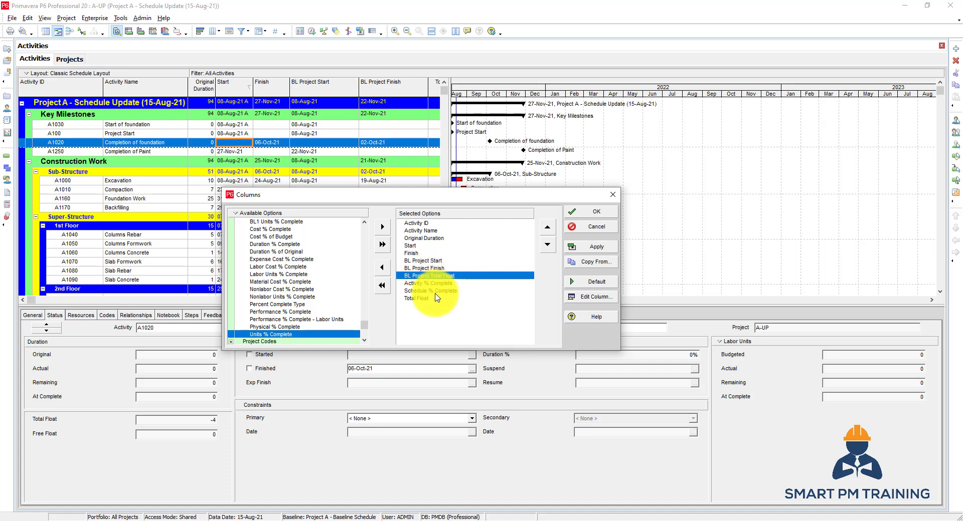
click(437, 297)
click(548, 232)
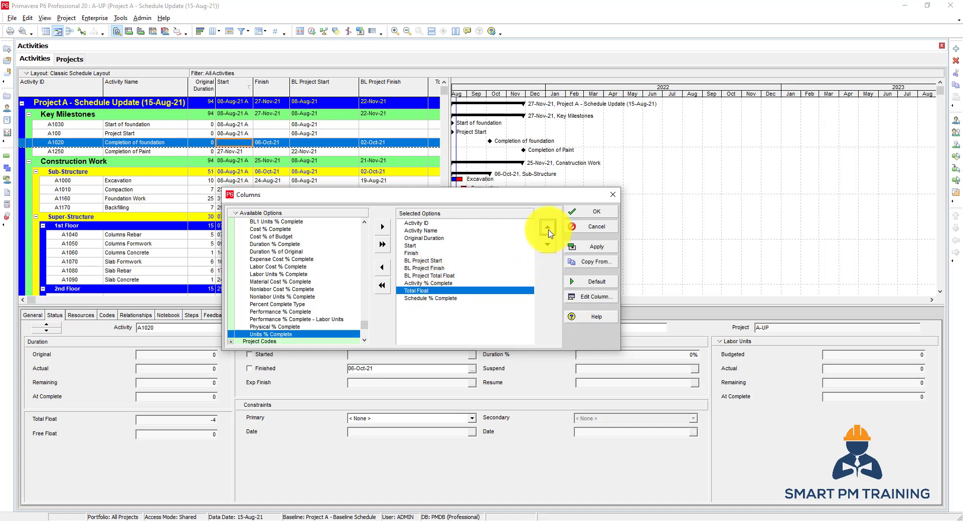
click(549, 232)
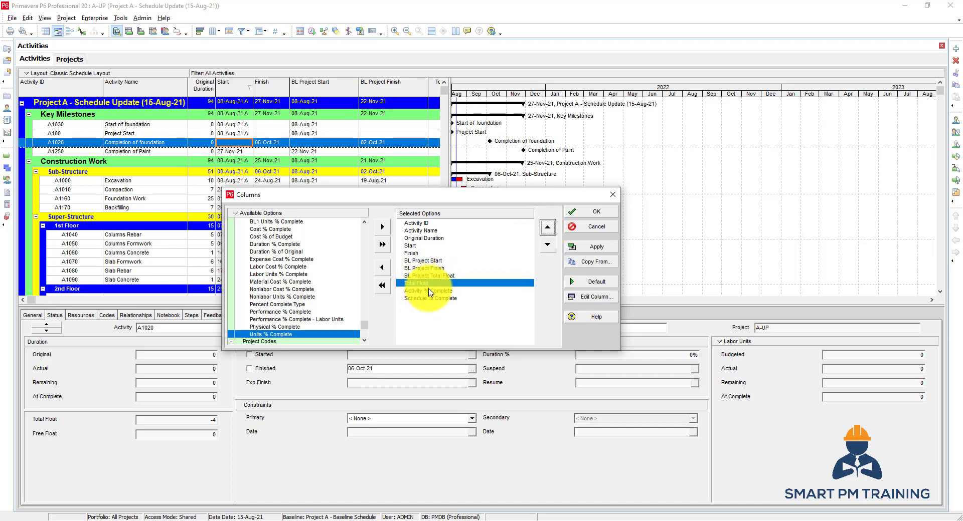
click(455, 299)
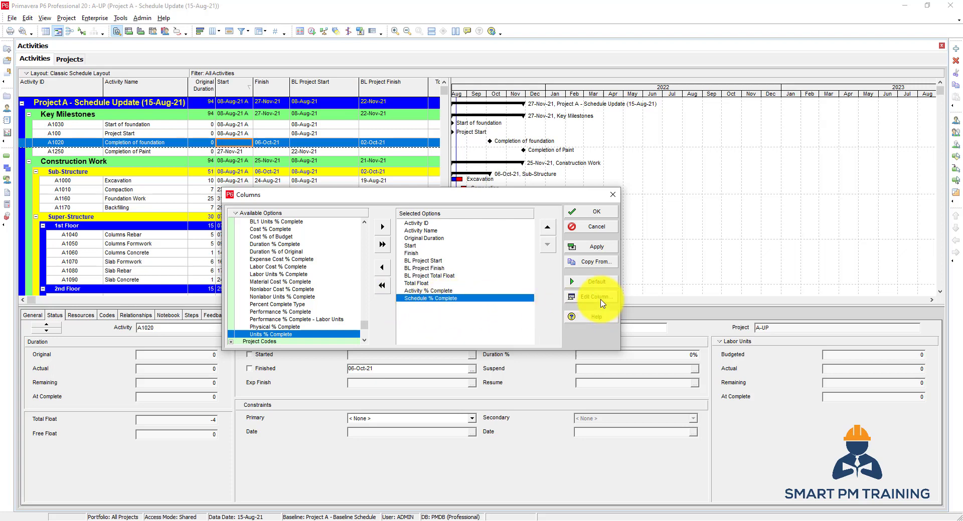
Retitle the Schedule % Complete column as Planned %.
click(601, 298)
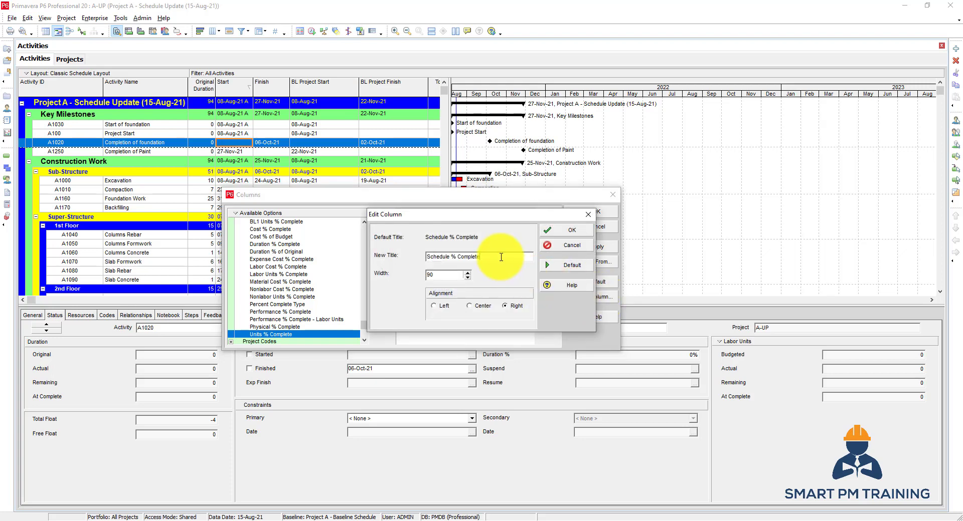
drag(501, 257, 397, 253)
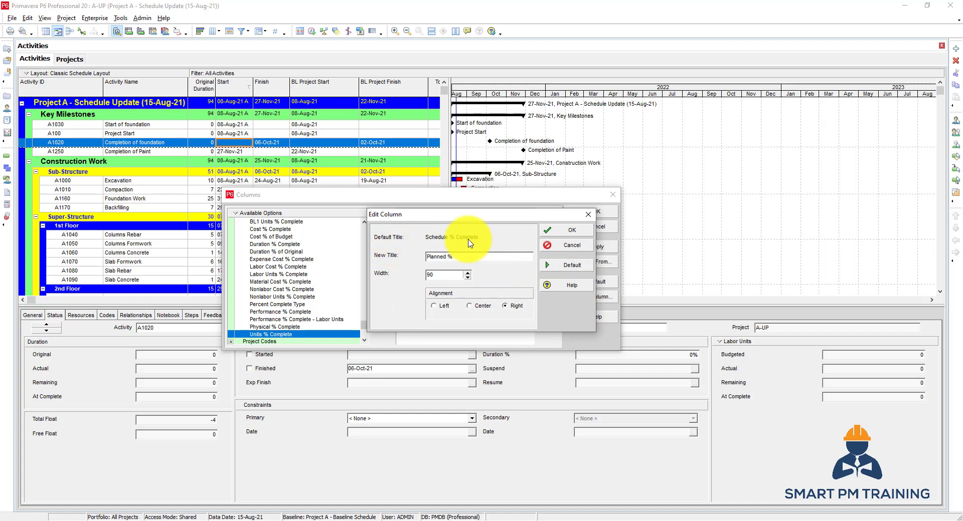
click(551, 230)
Retitle Activity % Complete as Actual % and apply the column changes to the table.
click(453, 292)
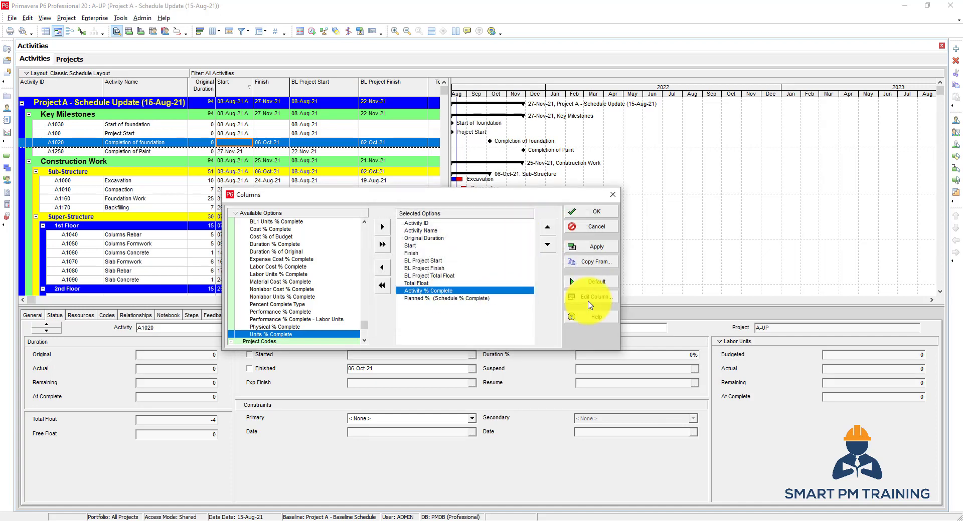
click(595, 297)
drag(478, 257, 430, 257)
text(Actual %)
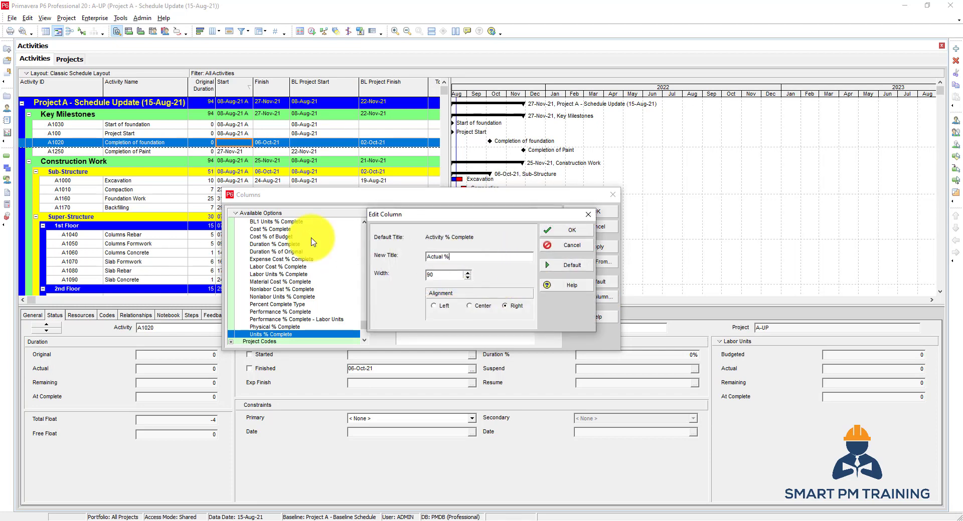
click(564, 231)
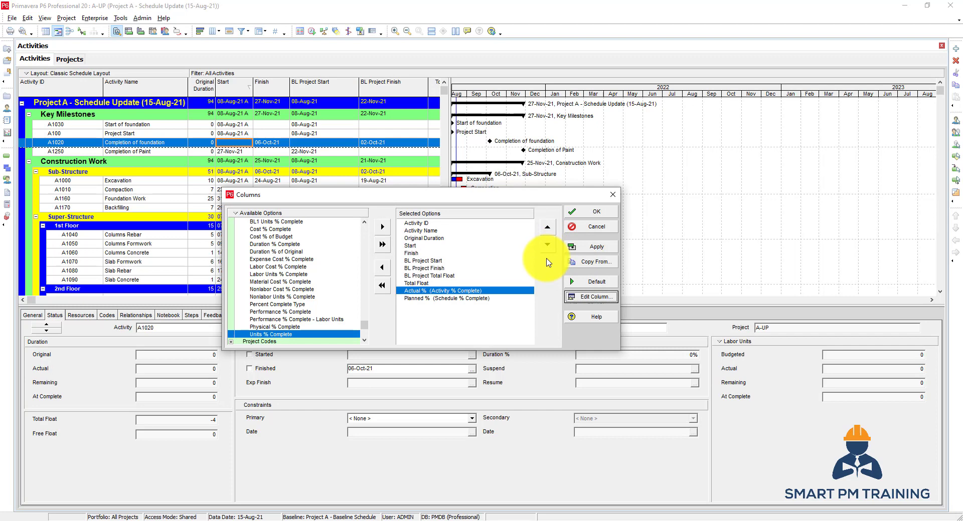
click(585, 246)
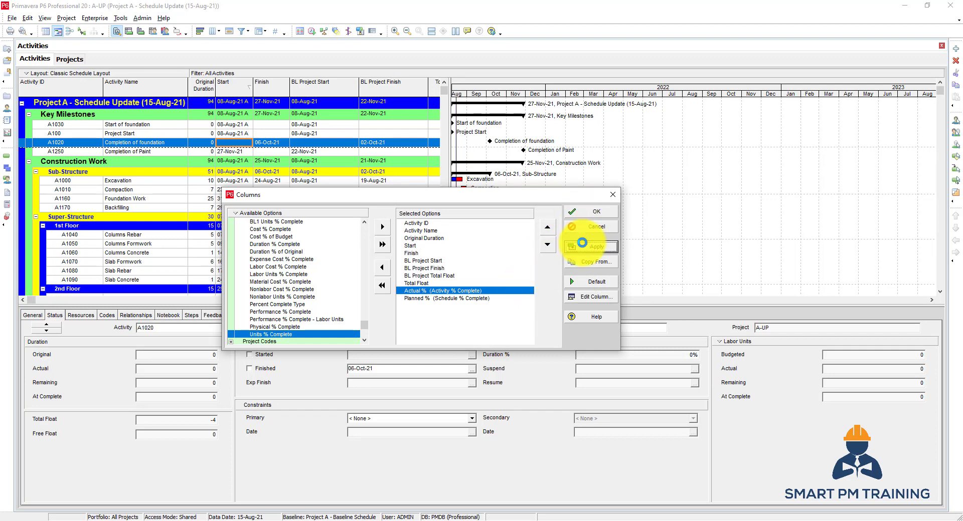
click(592, 213)
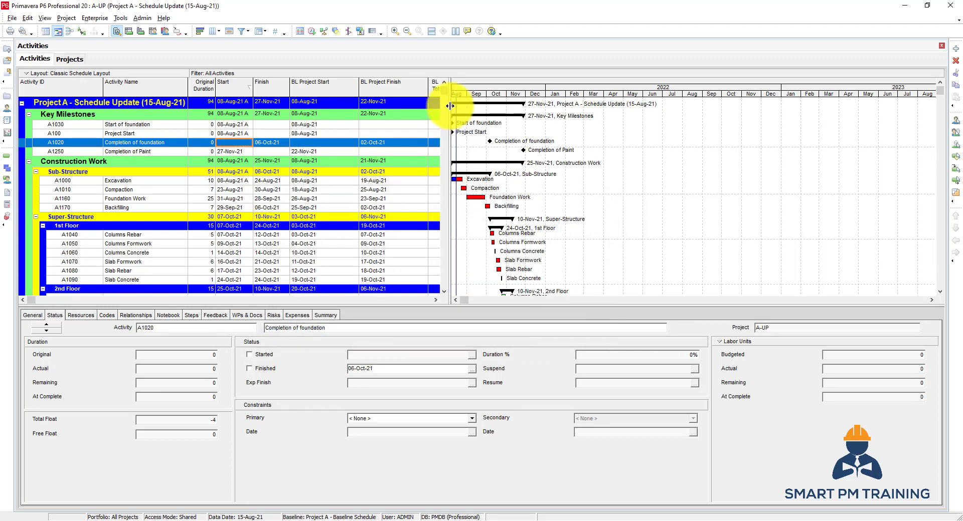
Widen the table and compare Excavation A1000's Finish 24-Aug-21 with BL Project Finish 19-Aug-21.
drag(595, 165, 600, 166)
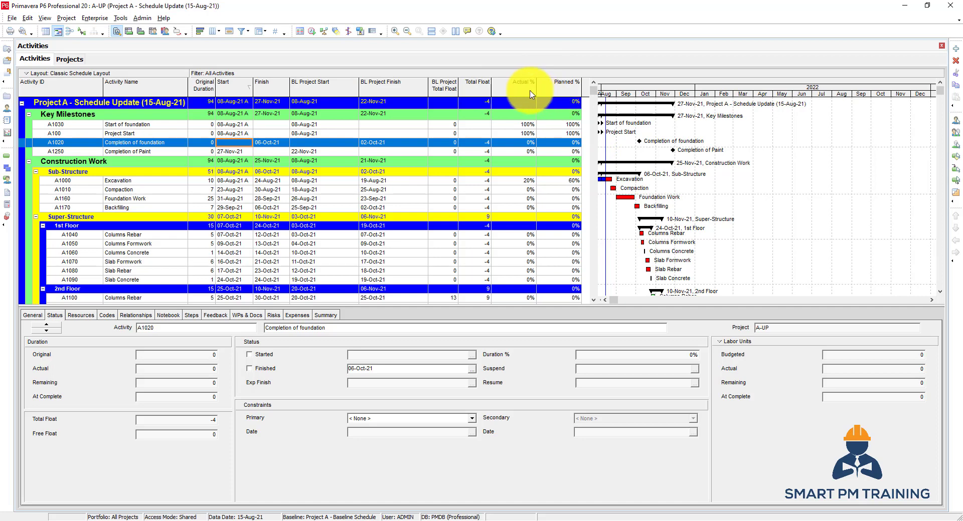
click(241, 181)
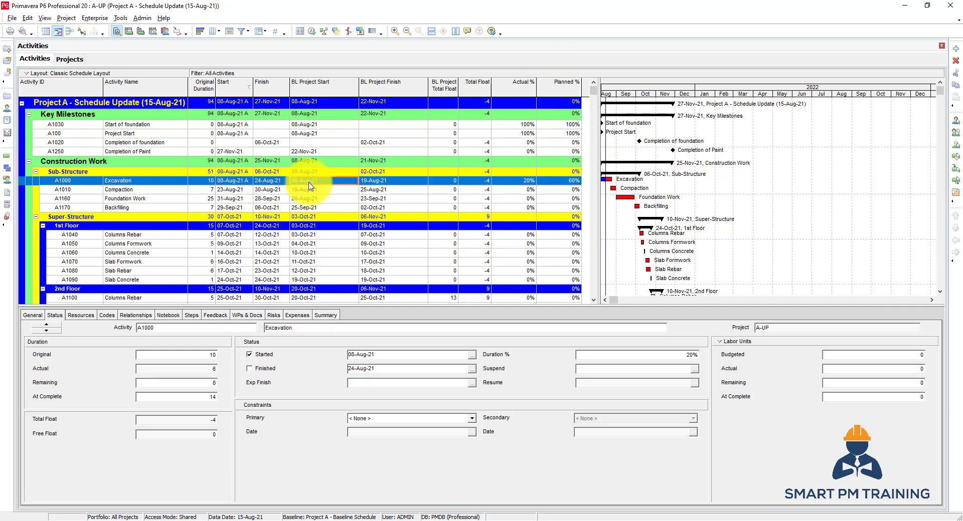
click(329, 181)
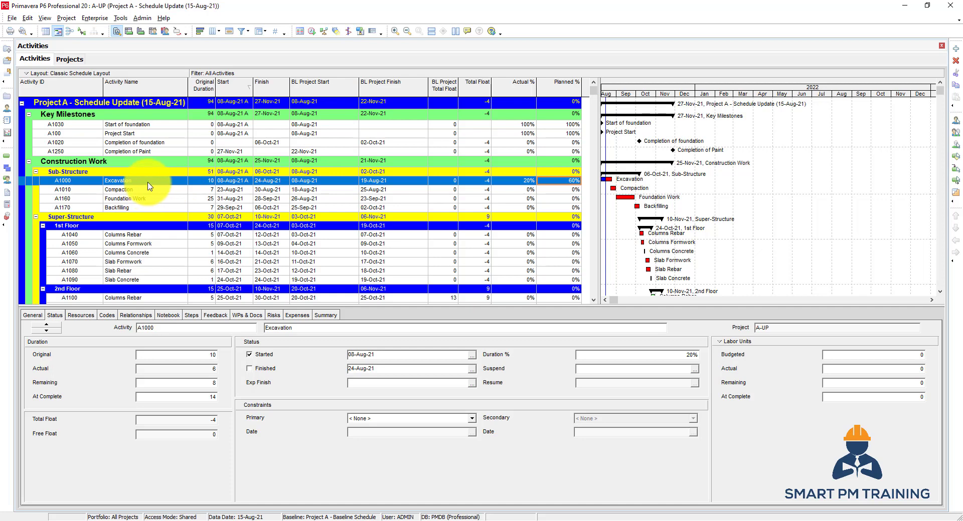
click(269, 181)
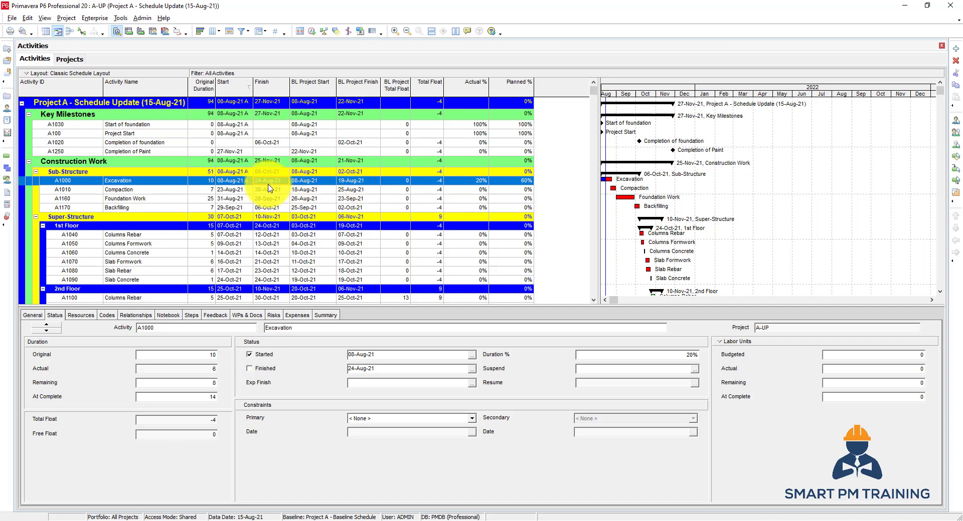
click(356, 182)
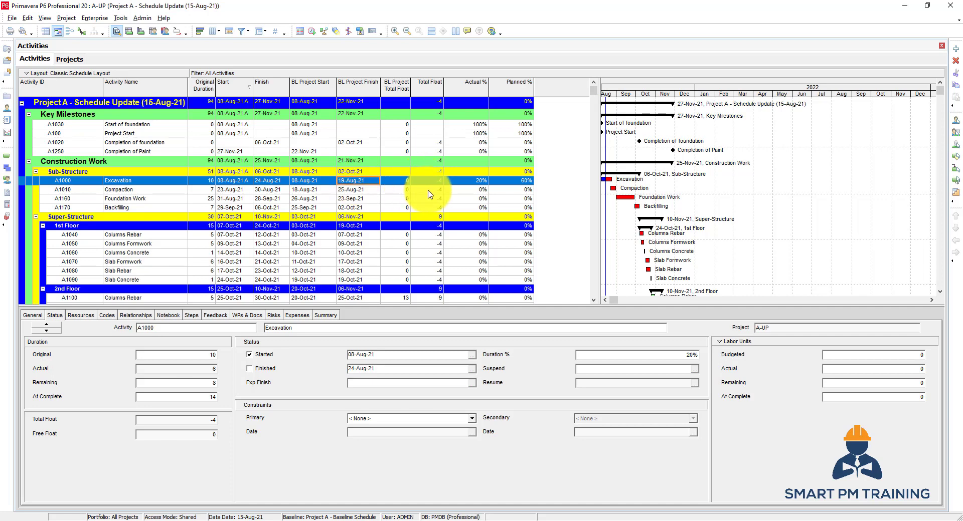
click(406, 184)
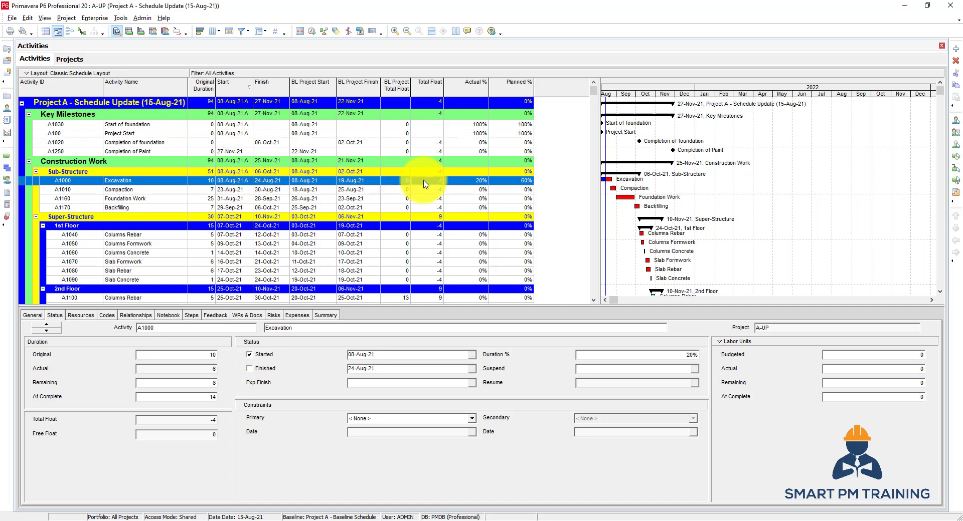
scroll(426, 185, down, 4)
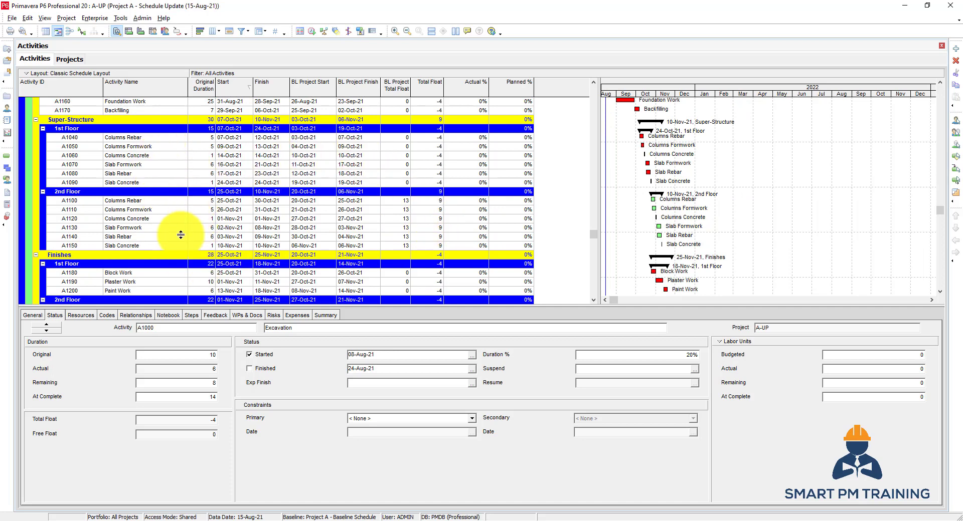
click(386, 207)
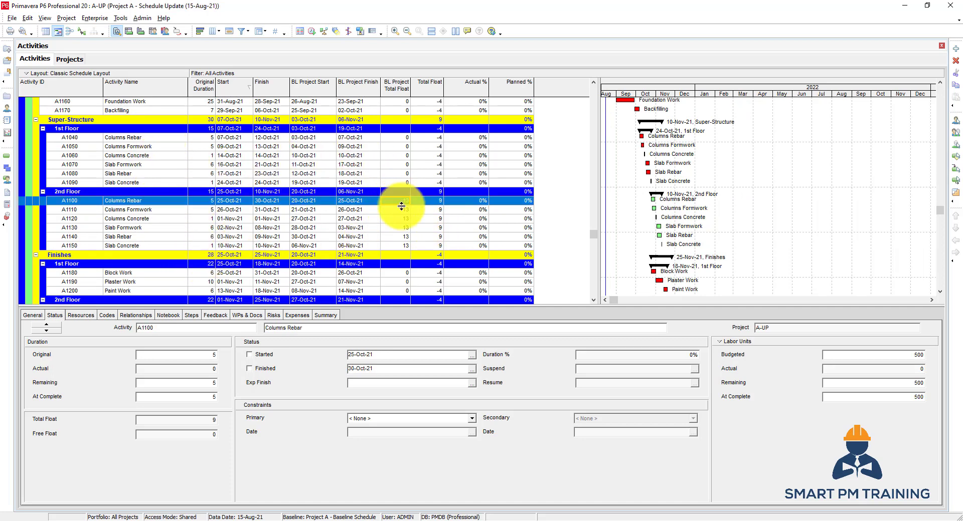
click(401, 218)
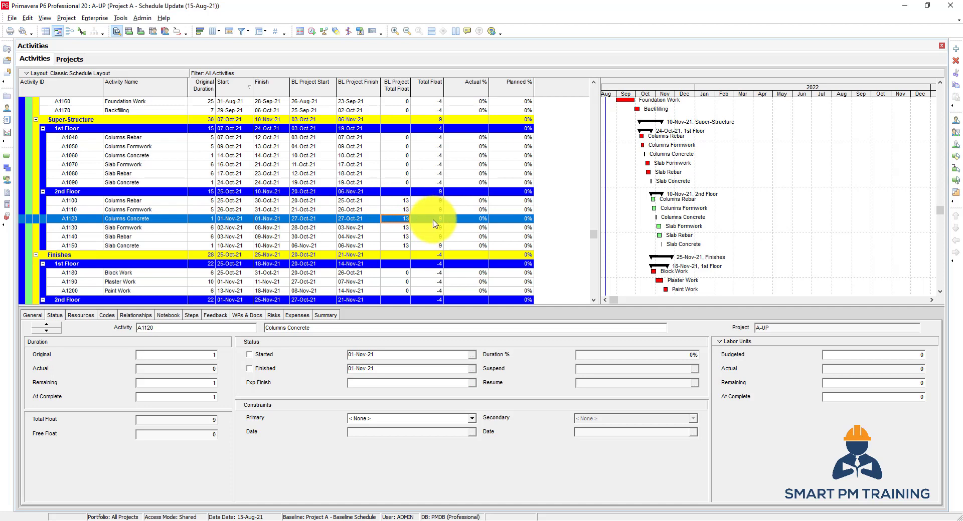
click(429, 200)
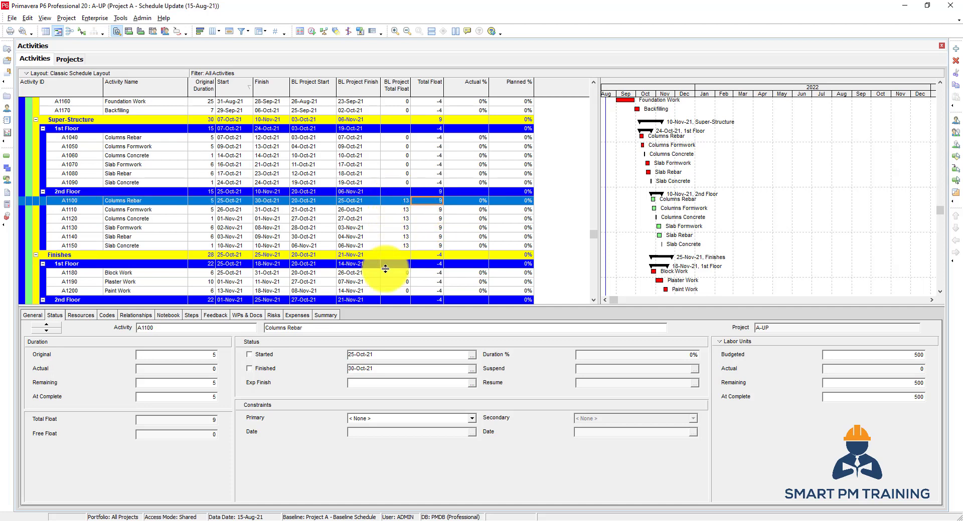
scroll(386, 269, up, 3)
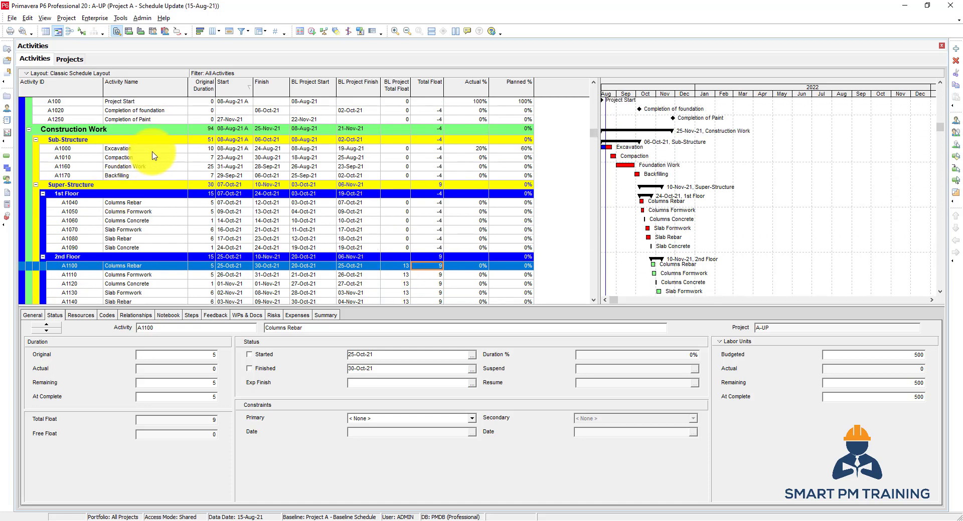
click(157, 150)
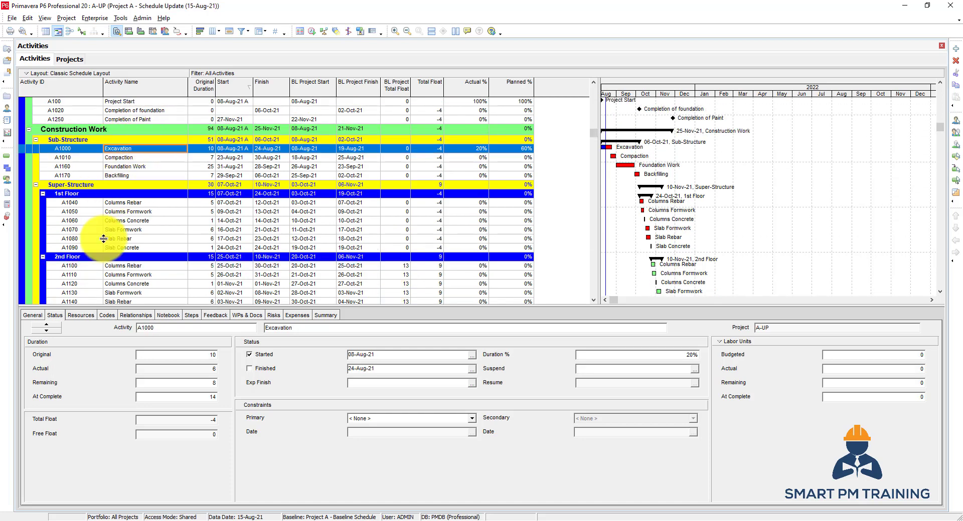
scroll(194, 245, down, 4)
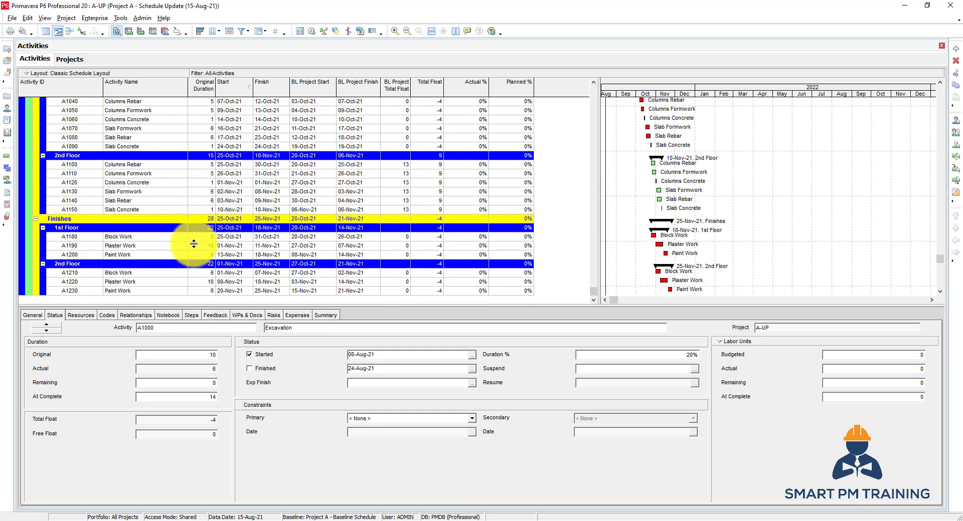
scroll(192, 243, up, 5)
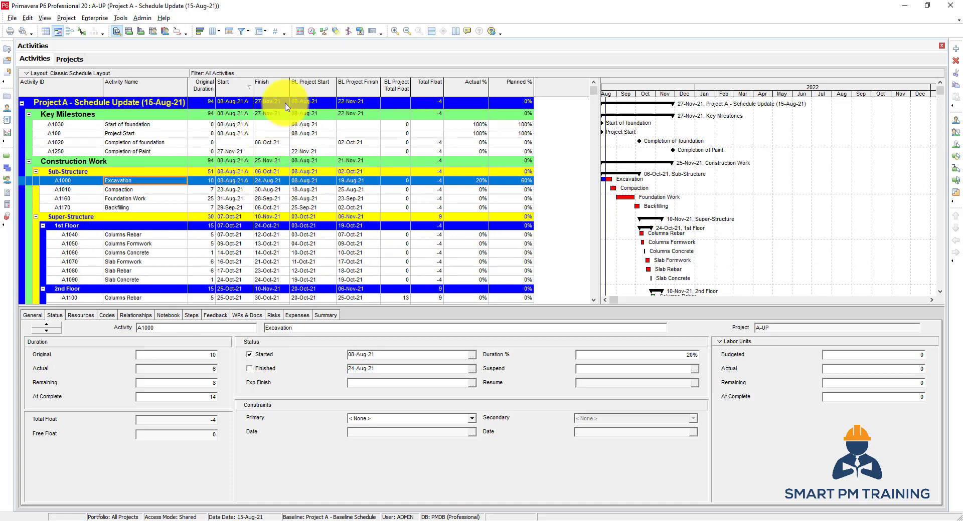
click(285, 104)
scroll(191, 184, down, 4)
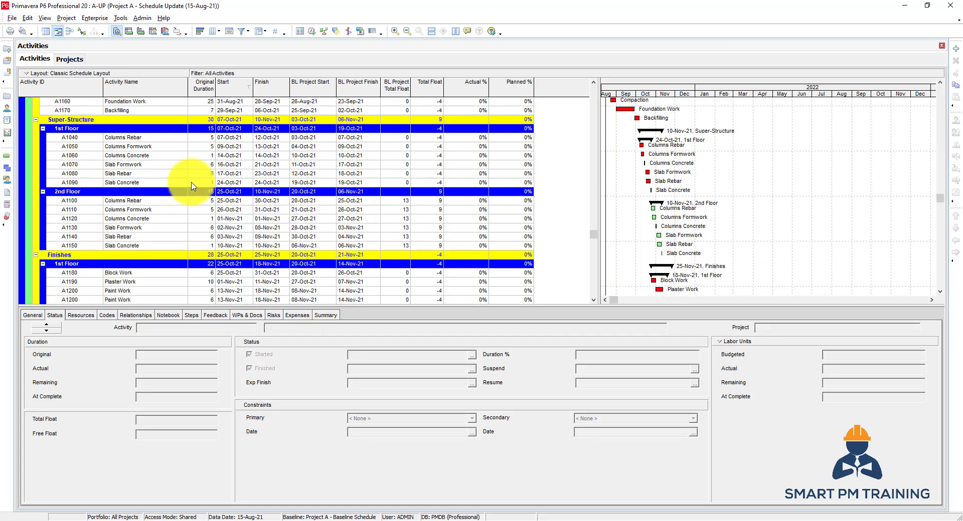
scroll(193, 183, up, 4)
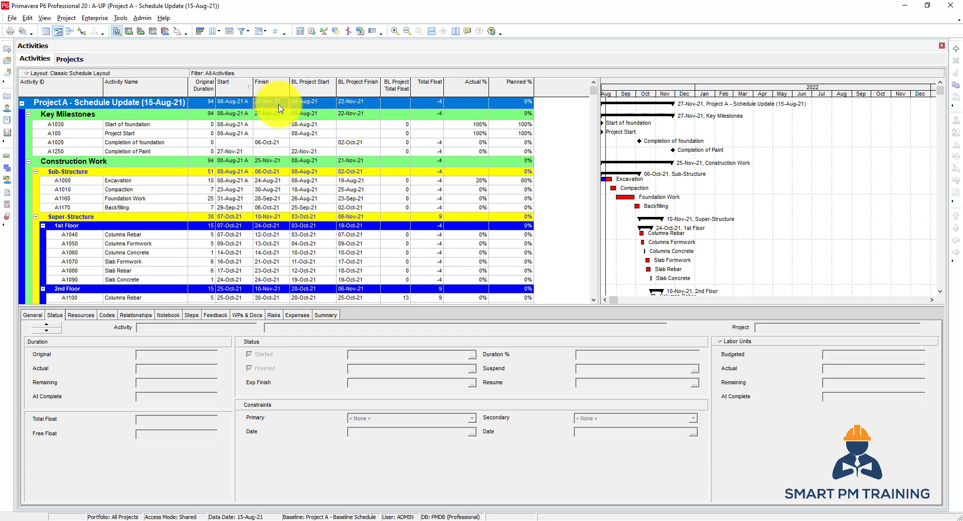
click(361, 105)
click(429, 104)
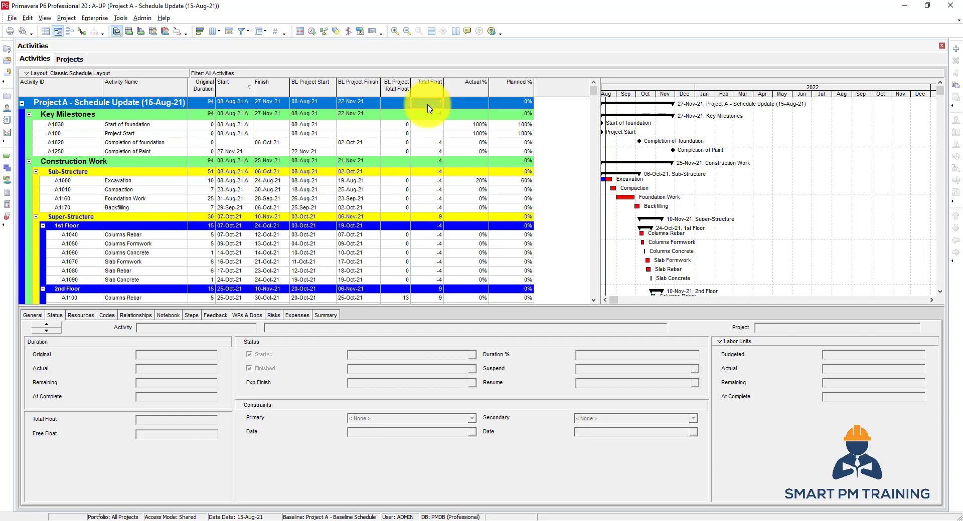
click(315, 133)
right_click(318, 133)
click(381, 298)
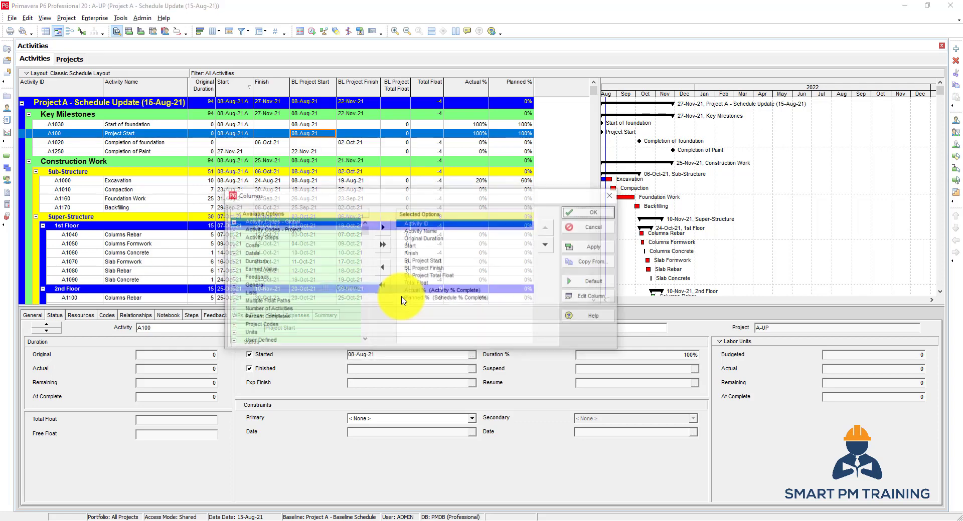
double_click(257, 261)
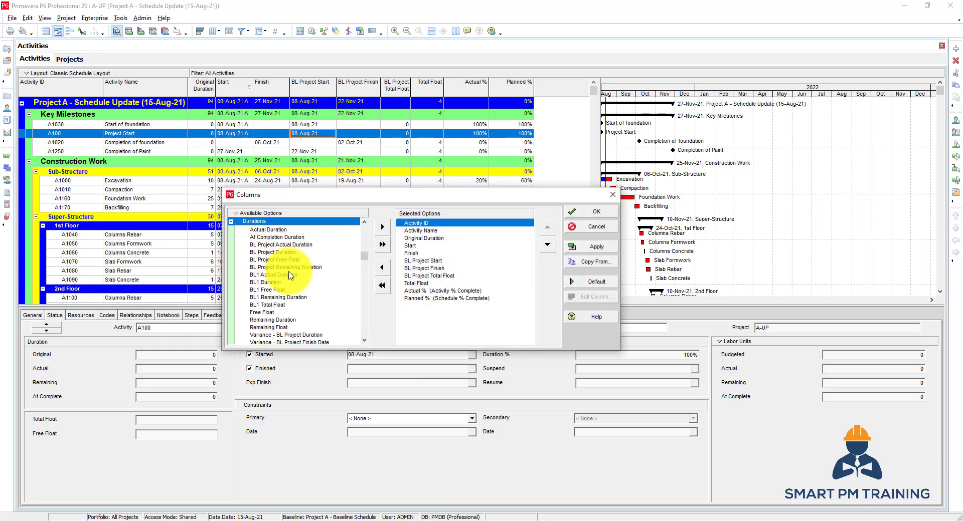
scroll(290, 275, down, 1)
click(274, 282)
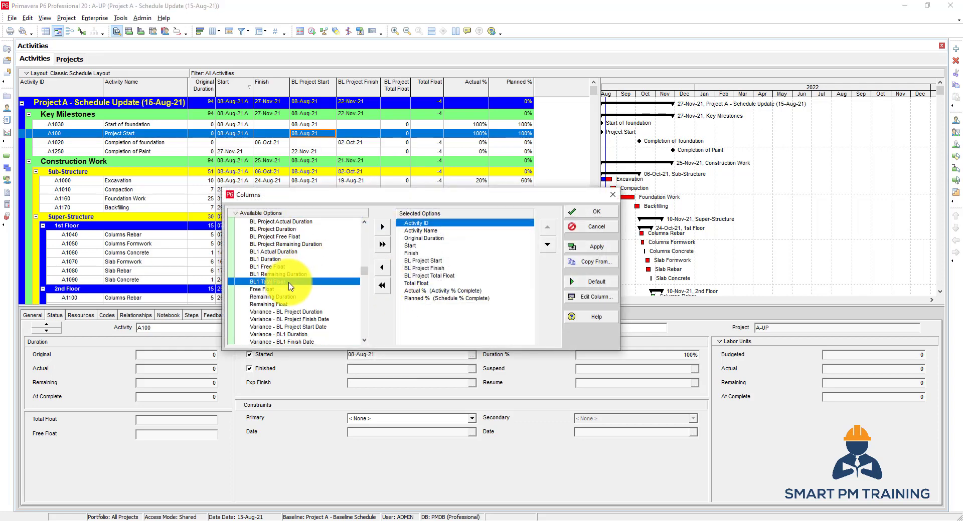
click(421, 285)
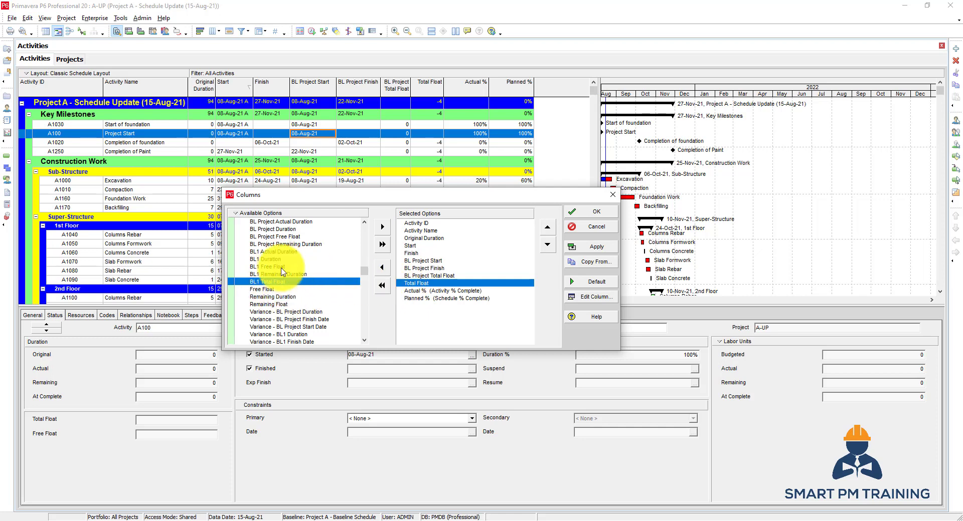
click(273, 252)
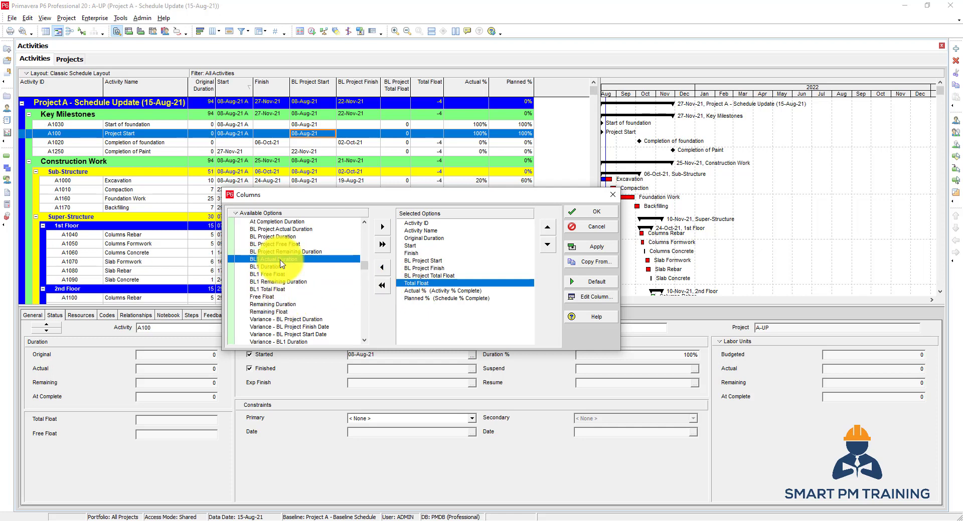
scroll(276, 254, up, 3)
click(582, 230)
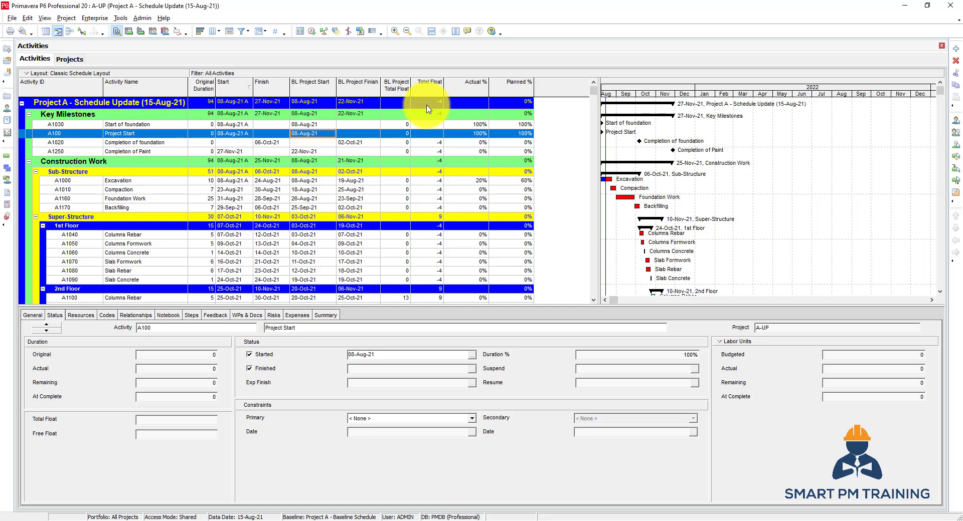
click(321, 102)
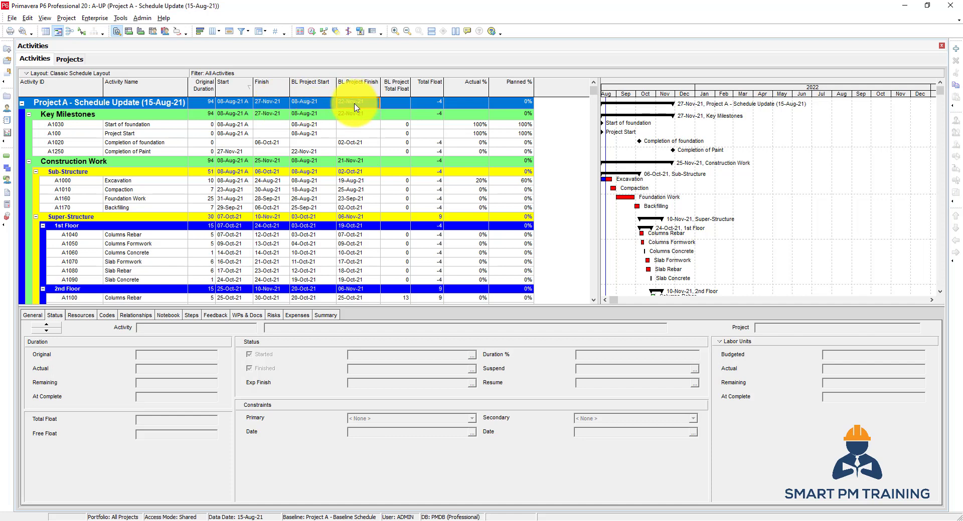
click(275, 104)
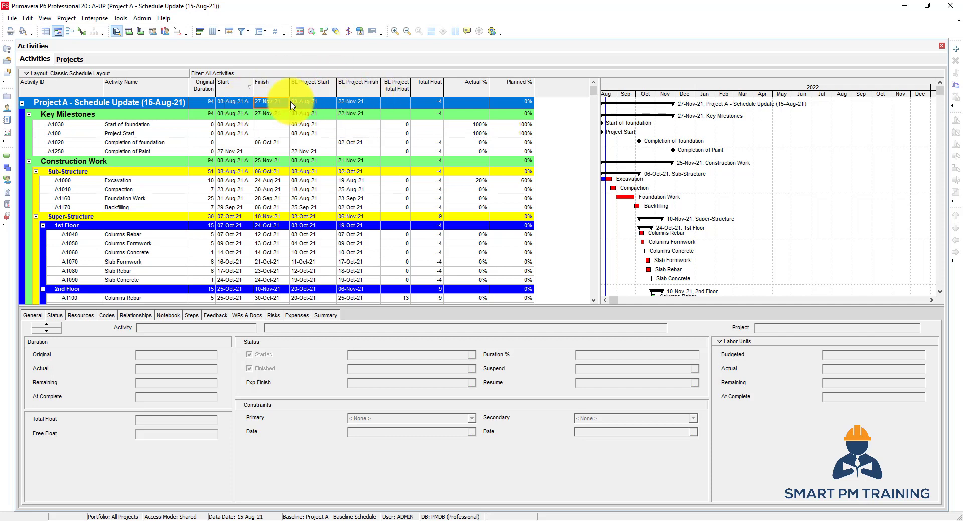
mouse_move(269, 91)
mouse_down()
mouse_move(355, 97)
mouse_move(275, 97)
mouse_up()
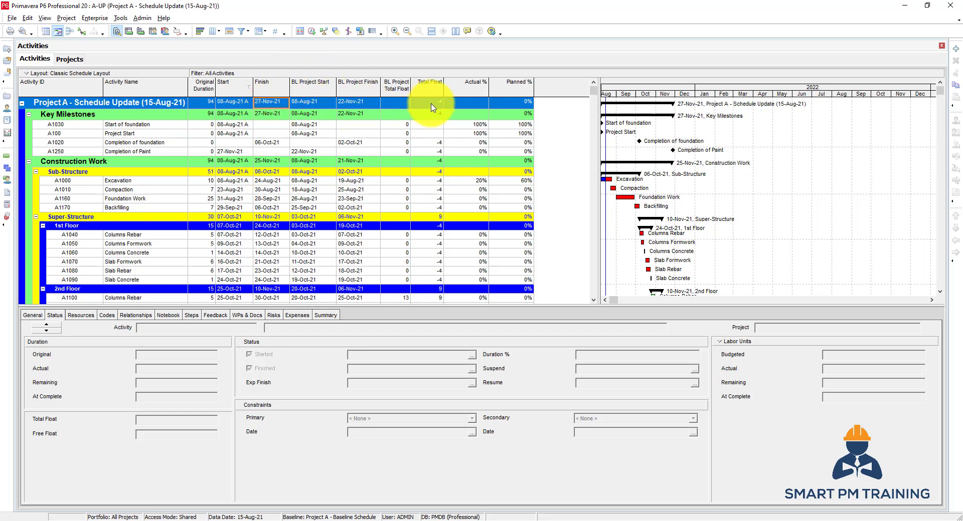
scroll(230, 148, down, 5)
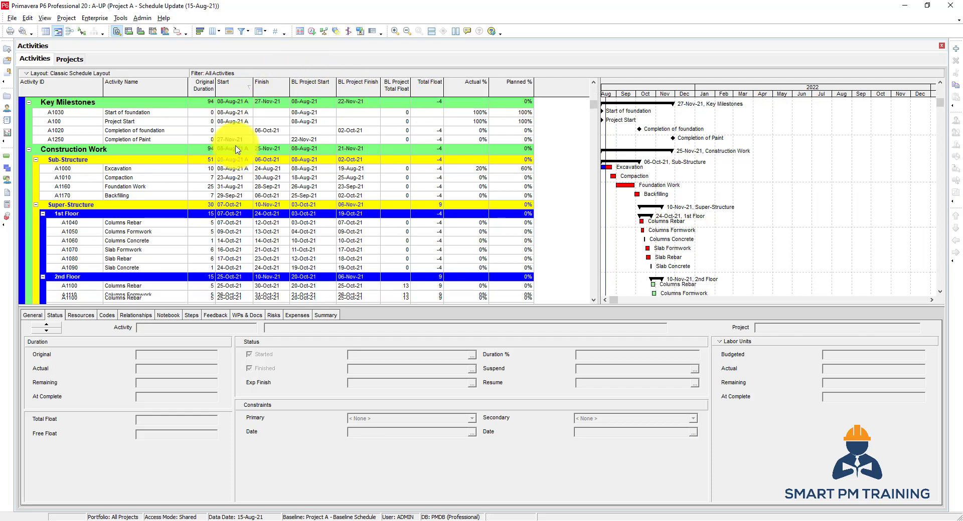
scroll(231, 150, up, 5)
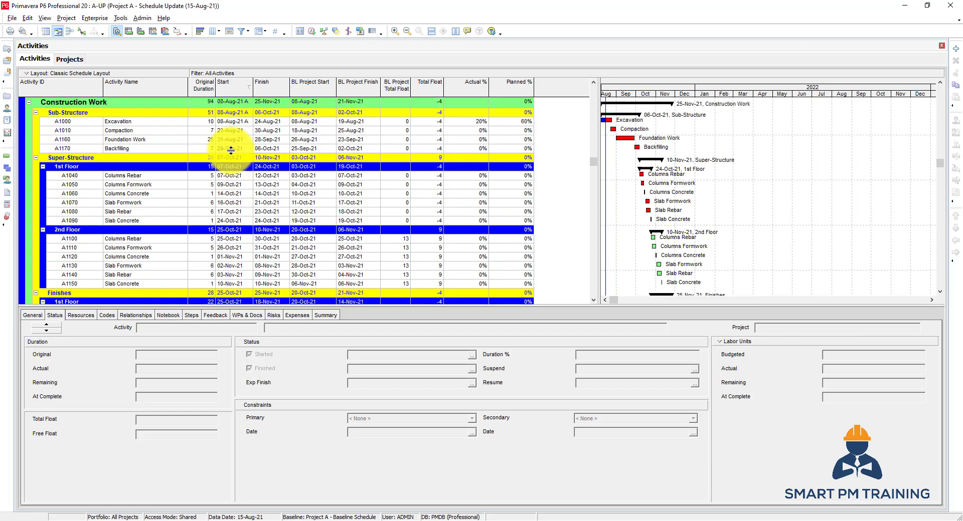